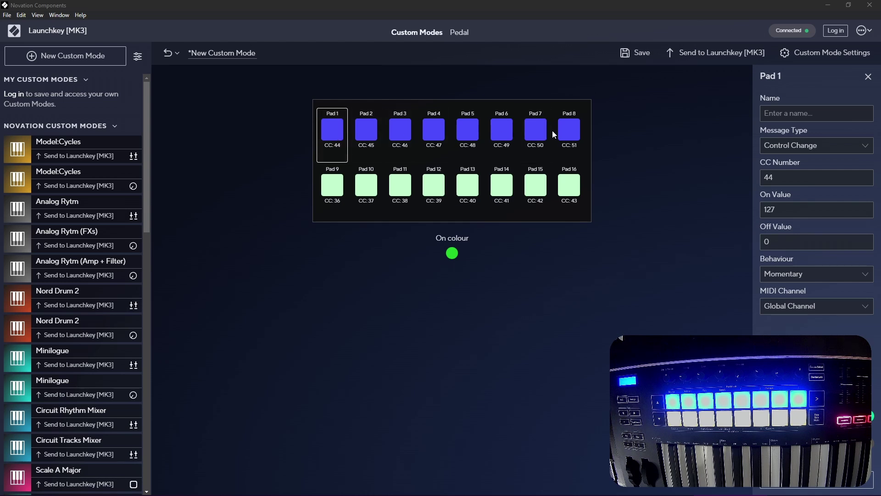
Switch top-row pads 1–8 from CC to Program Change messages.
shift+click(572, 130)
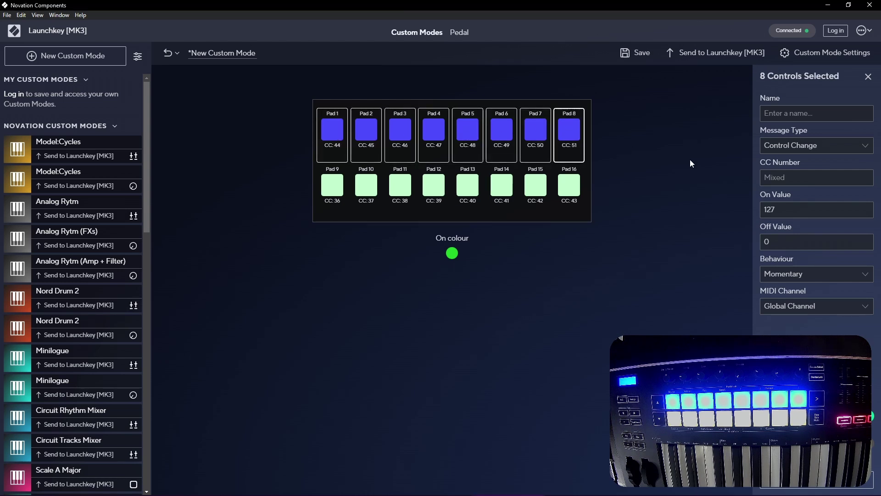
click(841, 150)
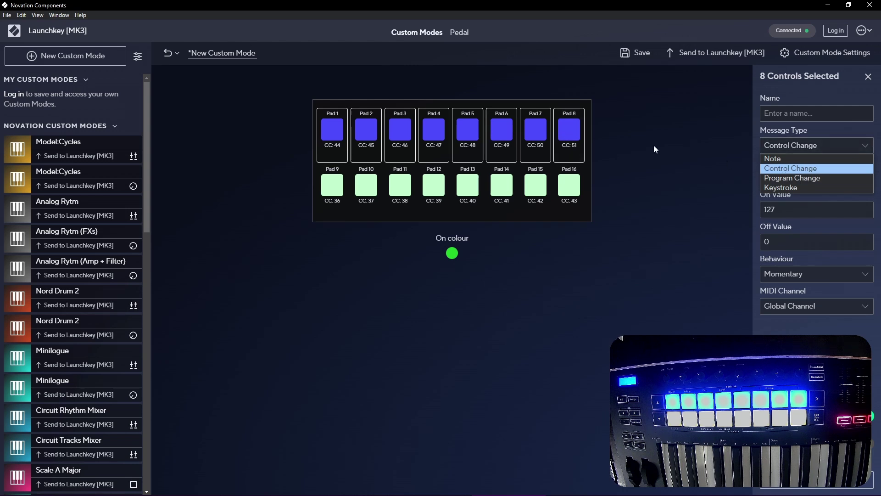
click(784, 178)
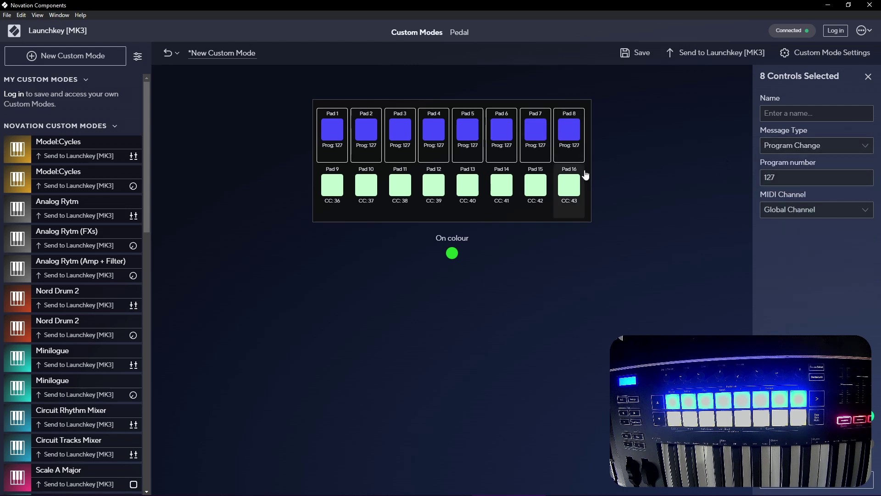
Give pads 1–4 program numbers 24, 25, 26 and 27.
click(345, 141)
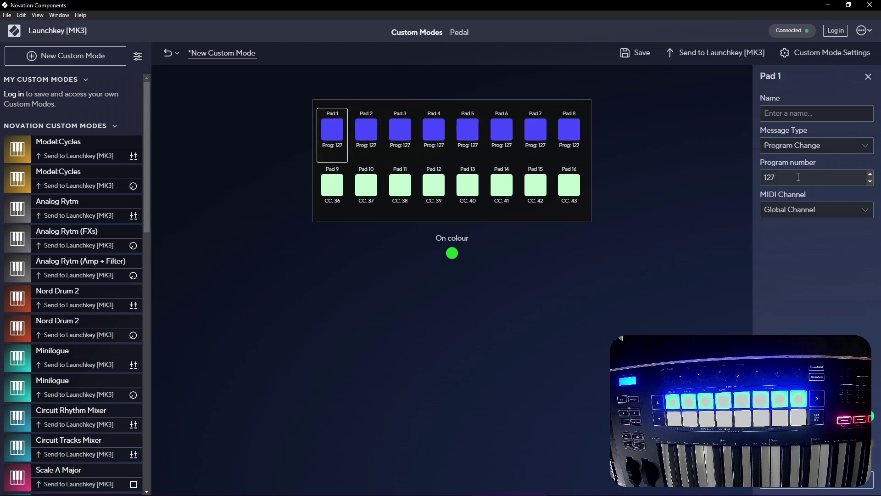
drag(783, 178, 747, 183)
text(24)
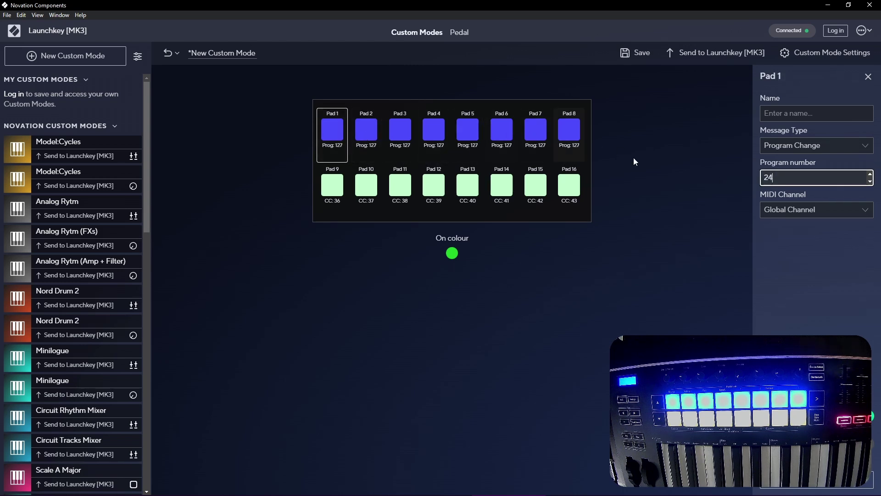
click(366, 131)
drag(782, 178, 750, 181)
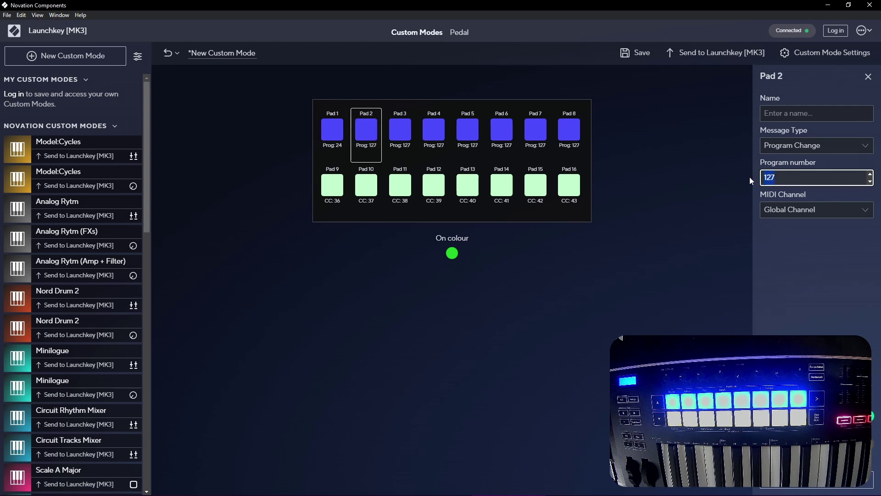
text(25)
click(401, 131)
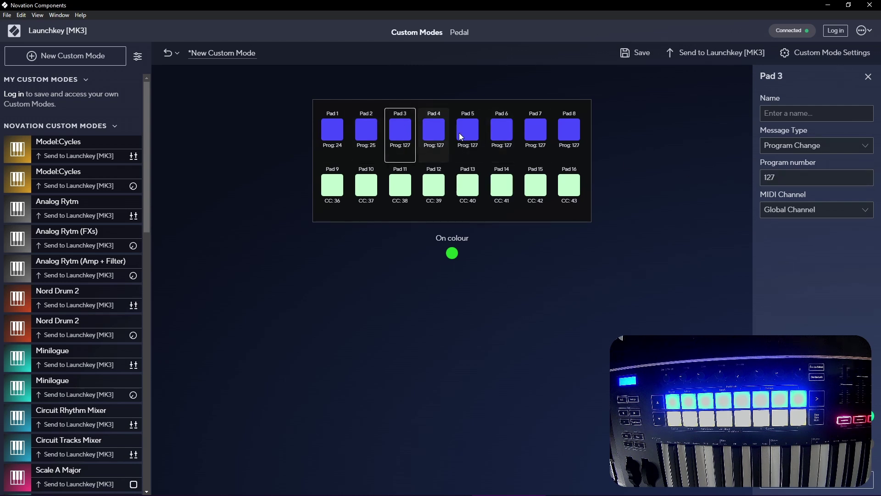
drag(780, 177, 759, 178)
text(26)
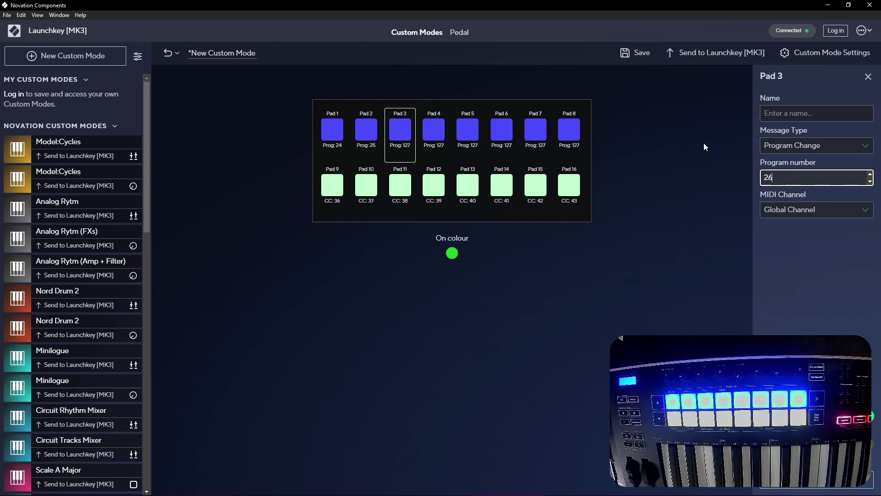
click(433, 140)
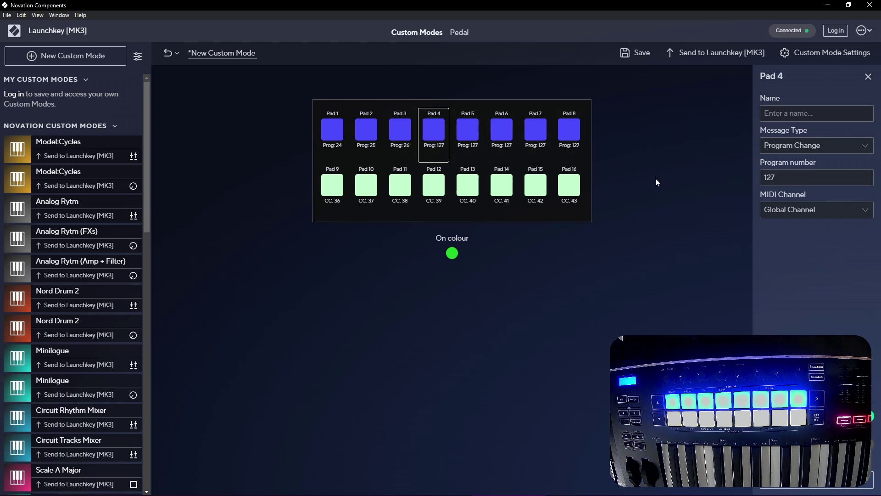
double_click(761, 175)
text(27)
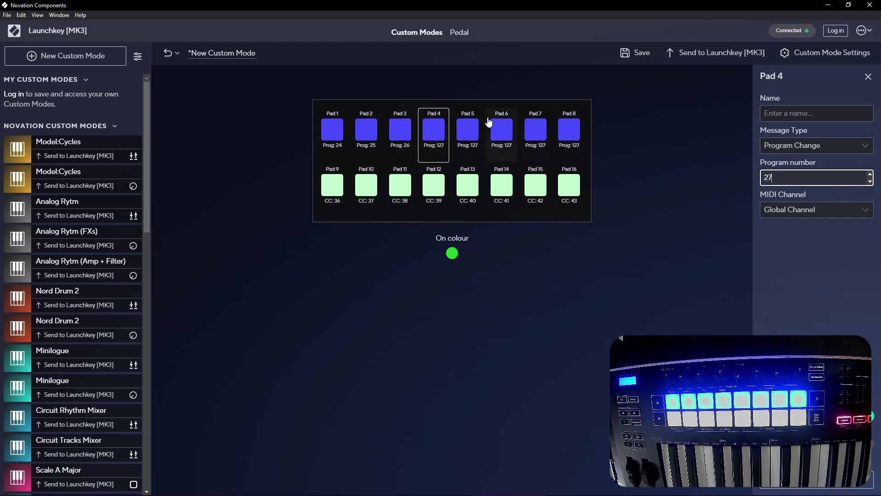
Give pads 5–8 program numbers 28, 29, 30 and 31, then check Pad 8.
click(468, 130)
double_click(764, 177)
text(28)
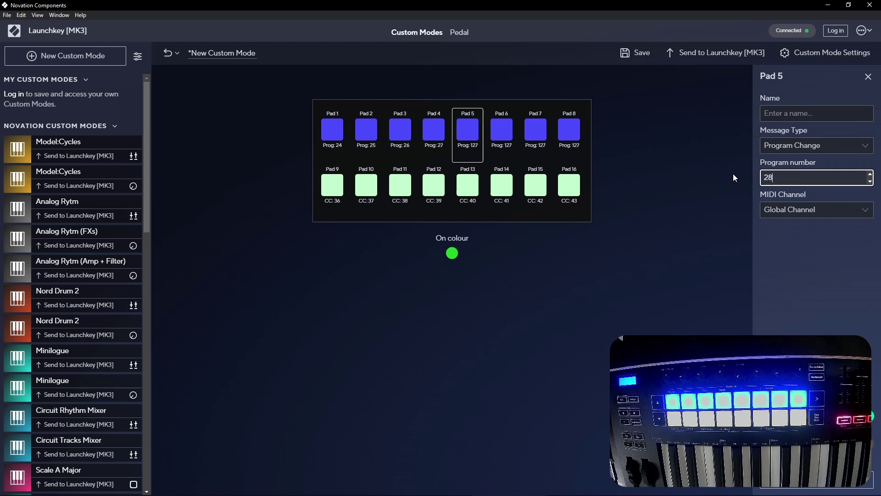
click(513, 136)
double_click(764, 178)
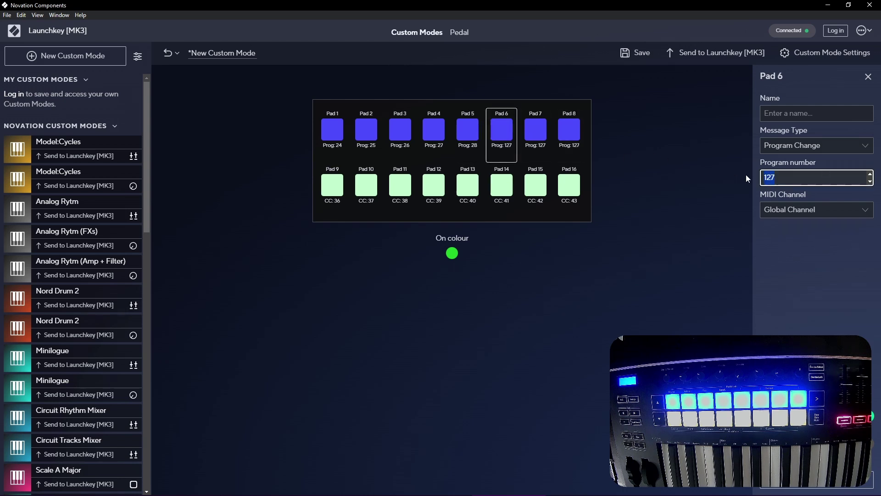
text(29)
click(535, 133)
double_click(764, 177)
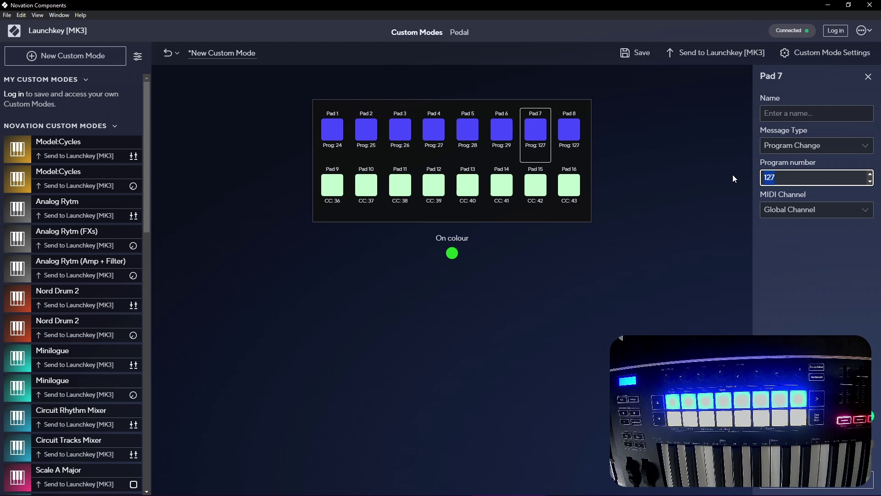
text(30)
click(567, 137)
double_click(791, 178)
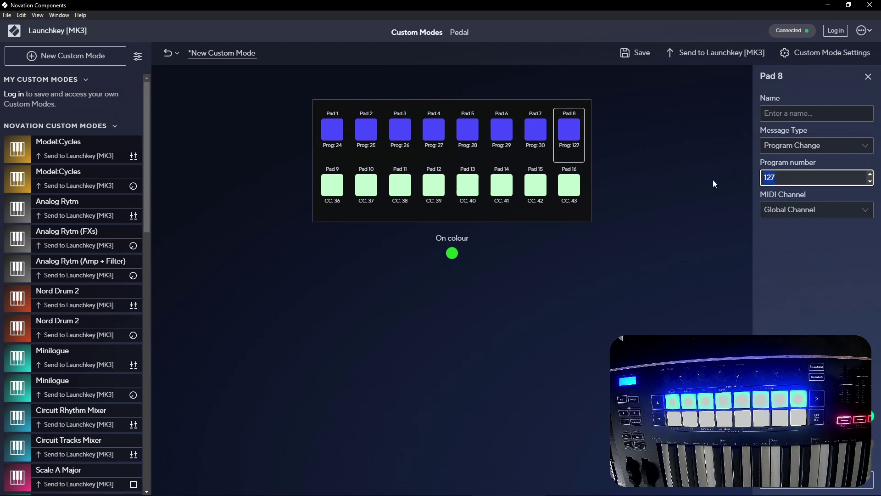
text(31)
click(596, 145)
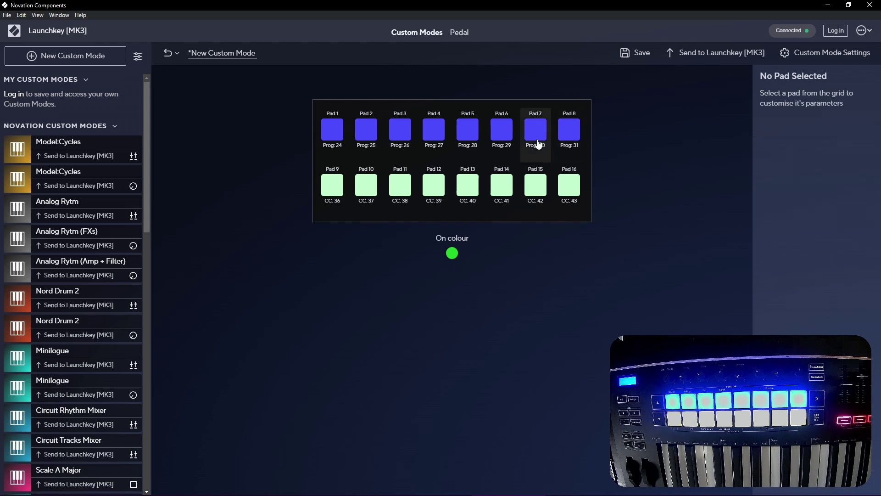
click(573, 133)
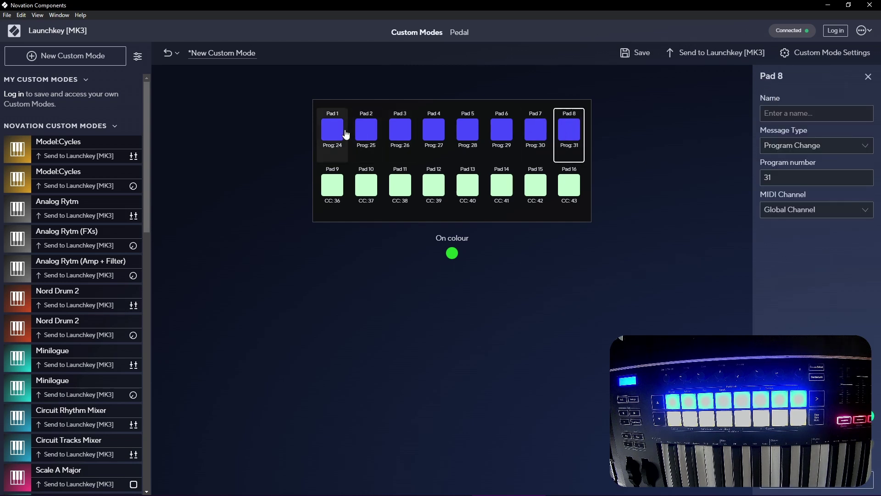
Send the pads 1–8 custom mode to the Launchkey [MK3], overwriting custom mode slot 1.
shift+click(347, 132)
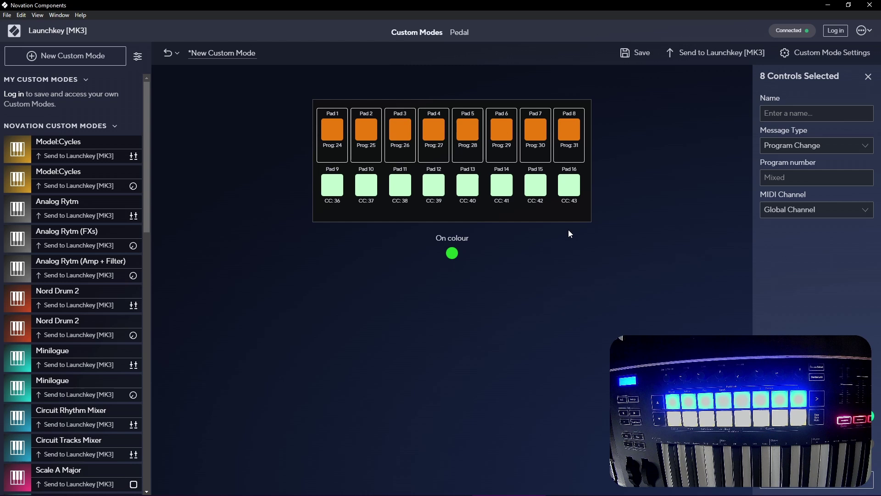
click(689, 57)
click(389, 118)
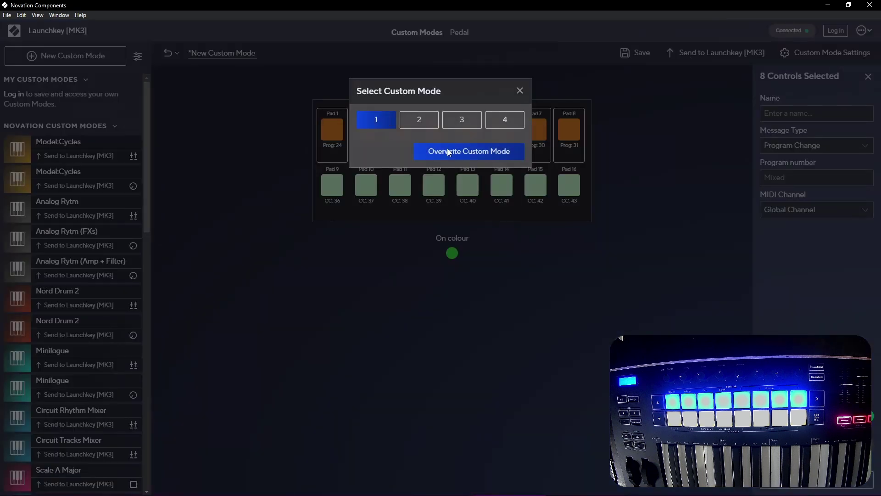
click(464, 155)
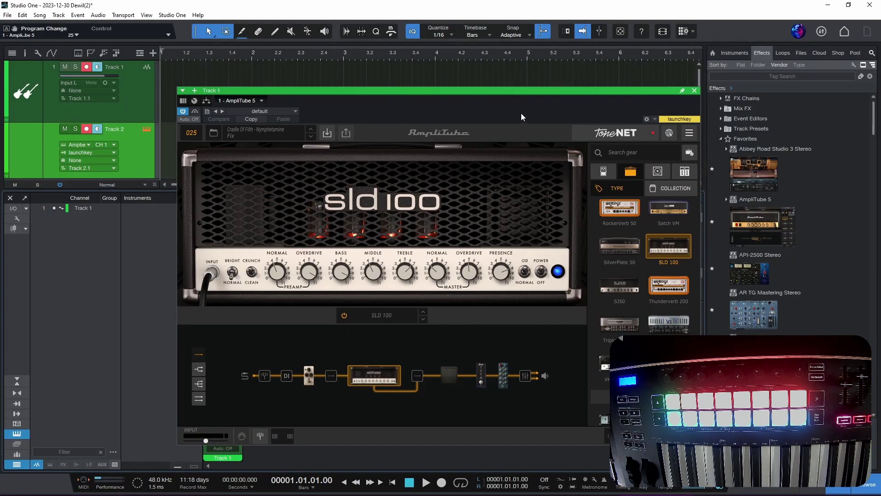
Close the Browser and shift the AmpliTube 5 window right to reveal Track 1's inserts.
drag(637, 97, 661, 95)
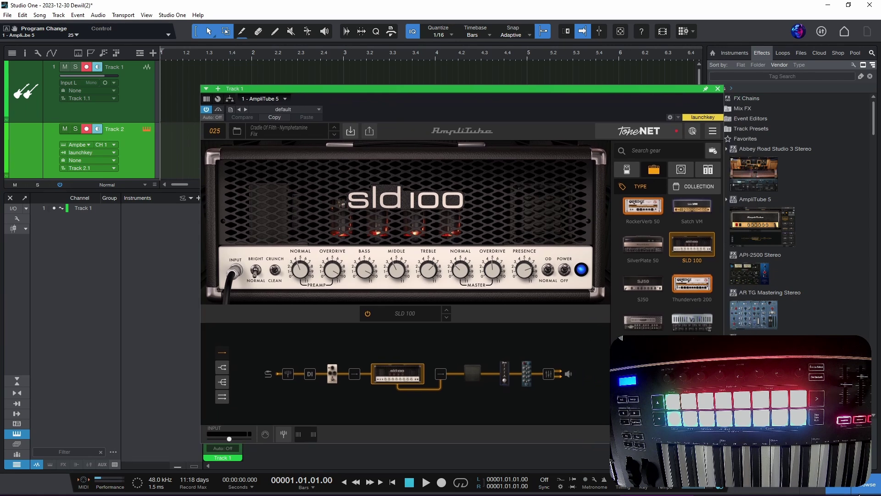
click(862, 487)
drag(604, 91, 683, 102)
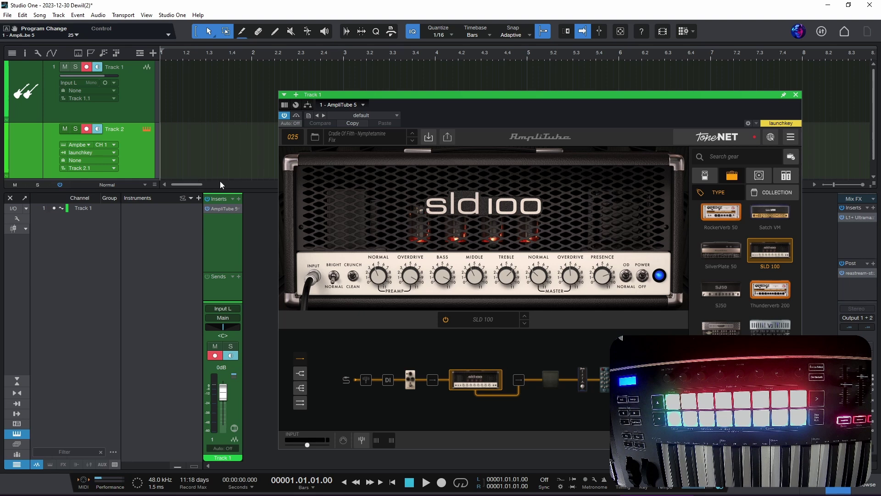
Enlarge the track area and Track 2, confirming its output stays on AmpliTube 5.
drag(226, 193, 225, 269)
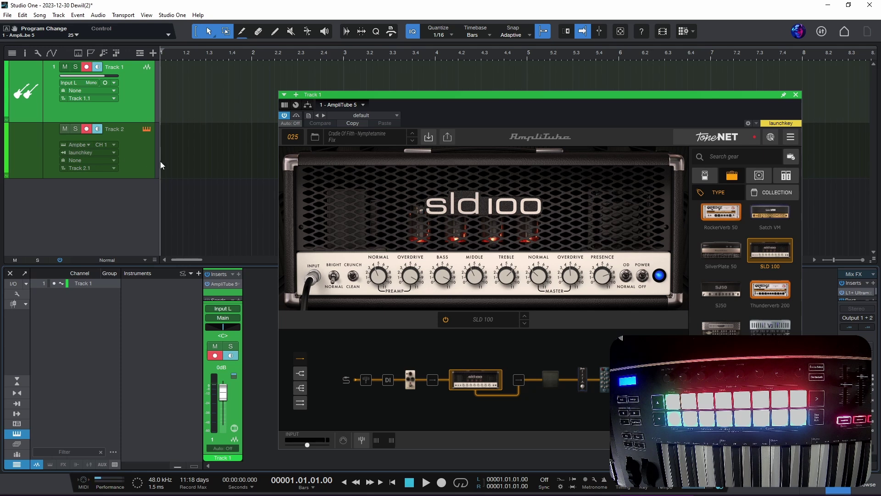
drag(161, 161, 216, 158)
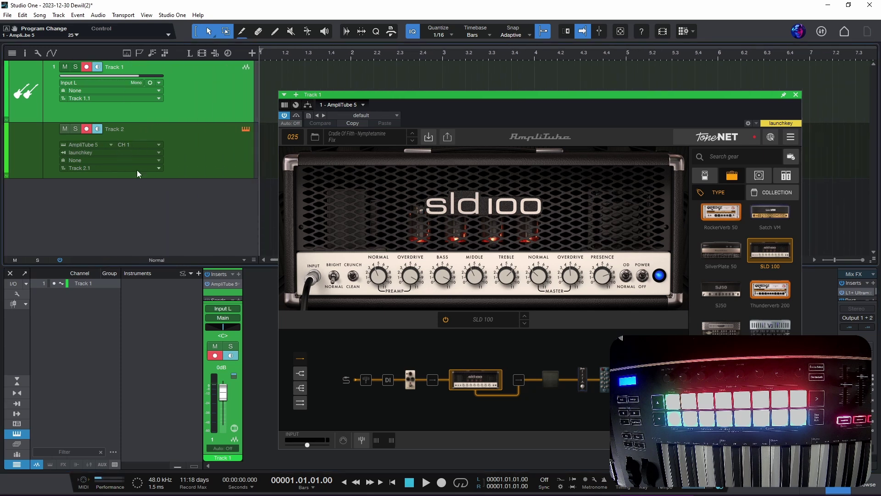
drag(145, 179, 136, 202)
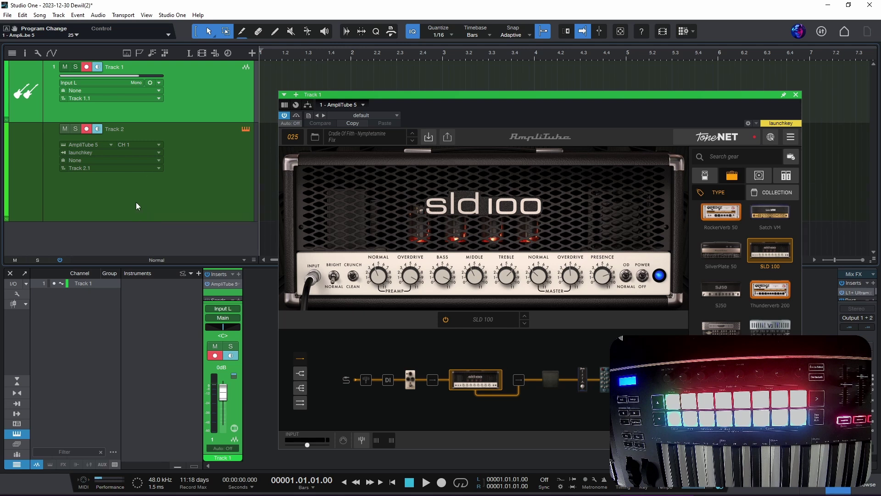
click(98, 144)
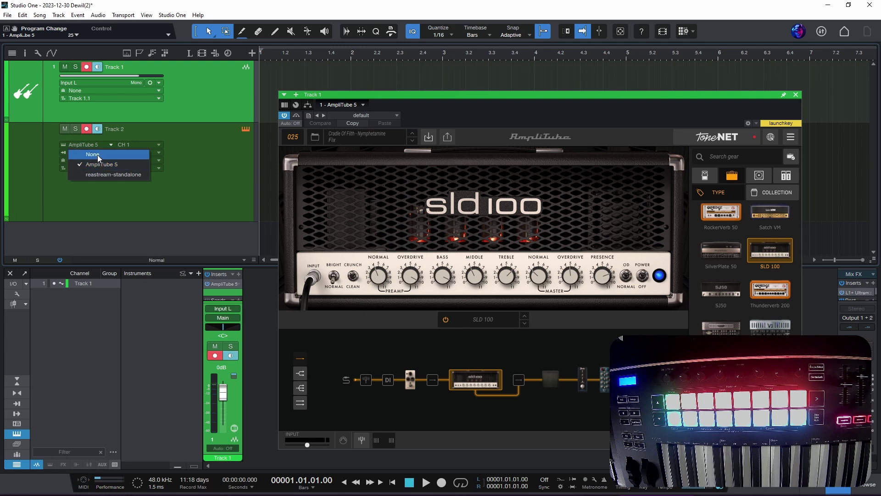
click(179, 154)
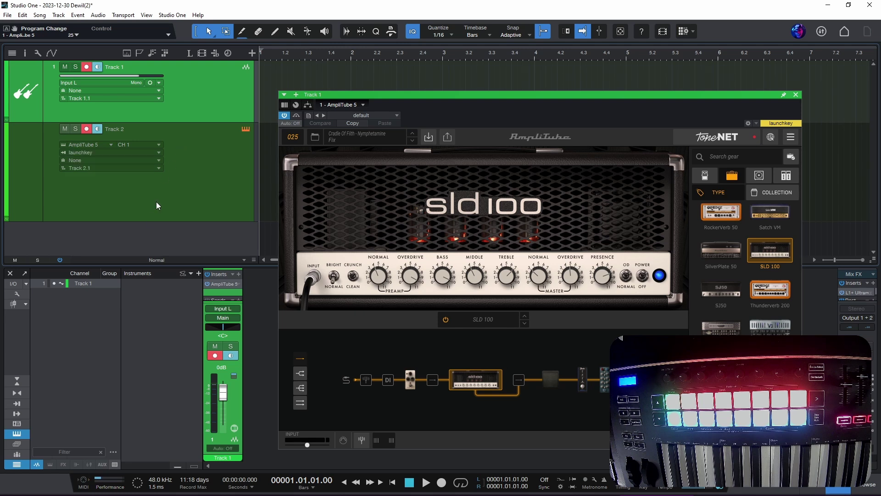
drag(149, 222, 149, 202)
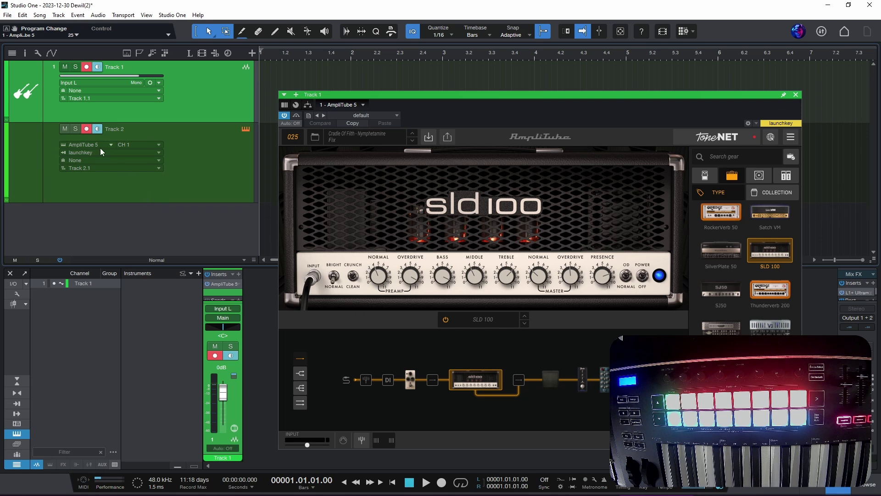
Keep launchkey as Track 2's MIDI input and shift the AmpliTube window left.
click(106, 152)
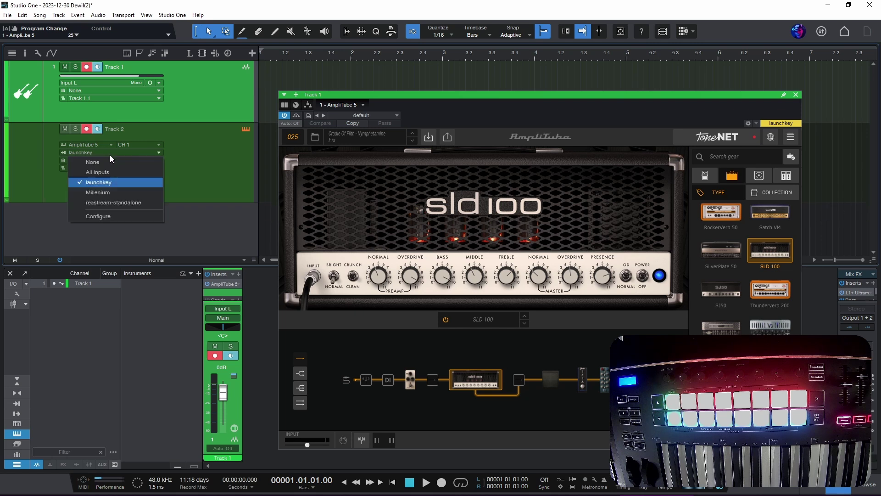
click(115, 153)
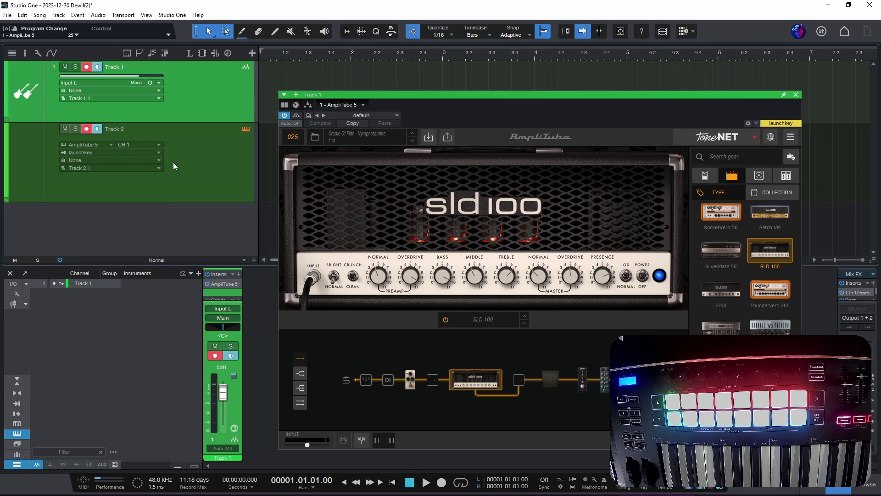
drag(377, 97, 310, 90)
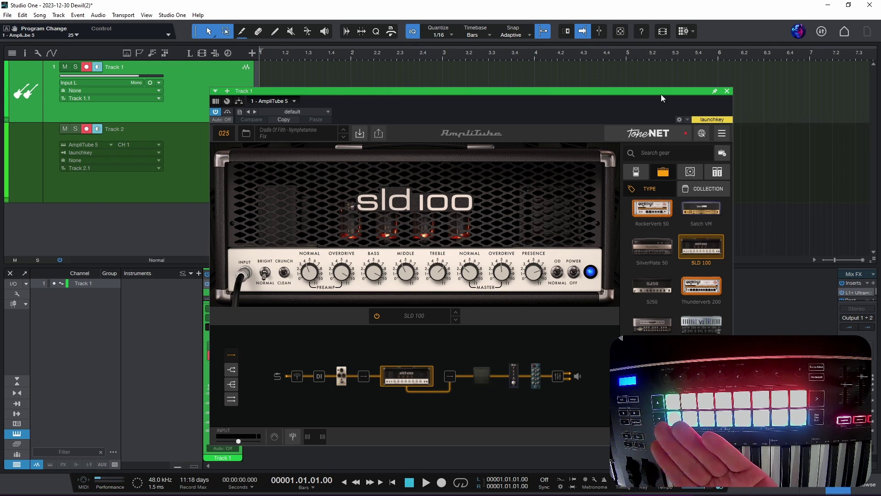
Check the preset bank list without leaving preset 025, then open AmpliTube 5's settings.
click(224, 133)
mouse_move(249, 204)
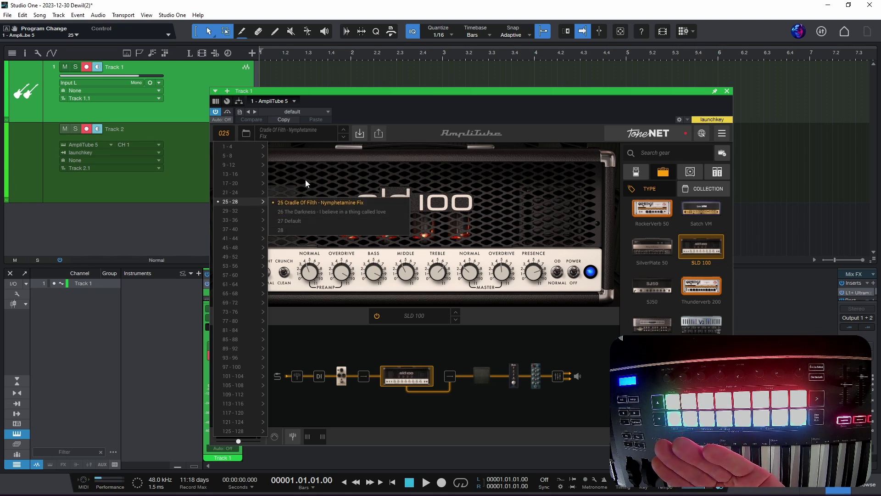
click(372, 110)
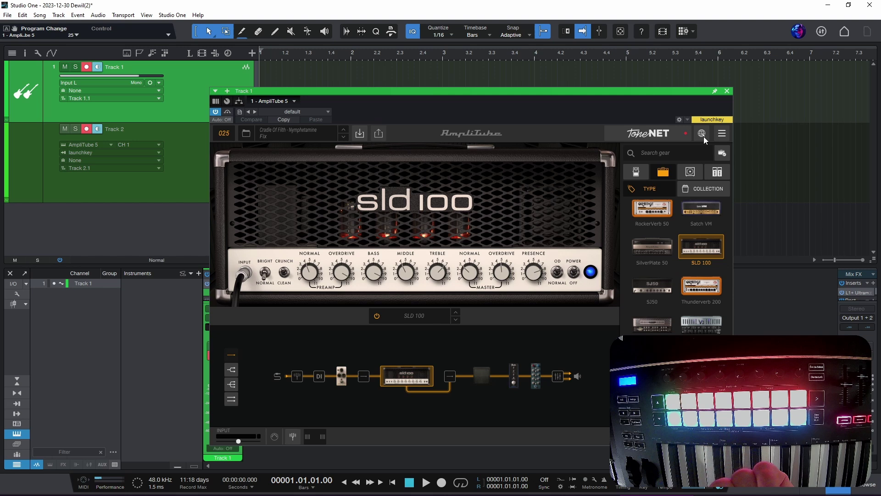
click(722, 134)
Review the Control tab's Program Change preset mappings down to row 028, then close settings.
click(384, 193)
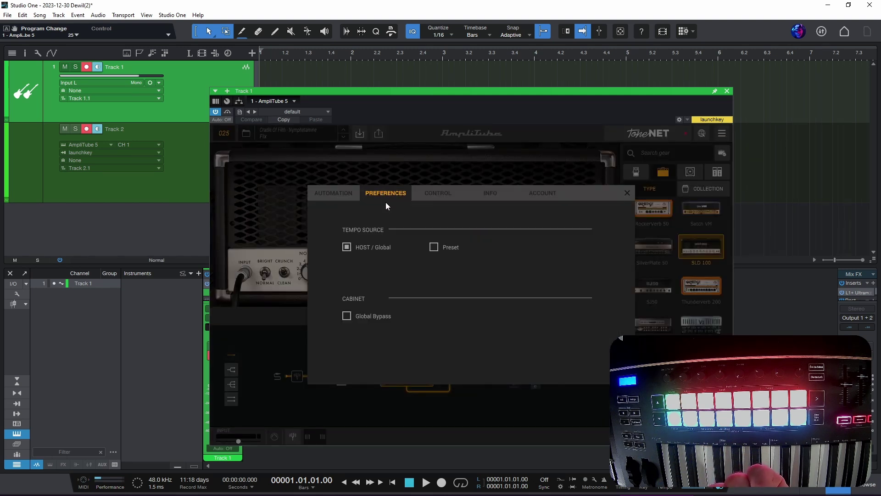
click(431, 194)
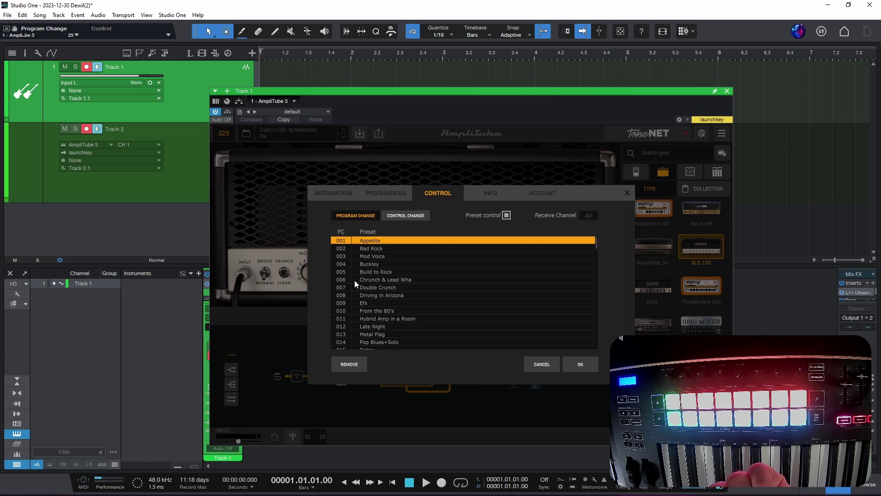
scroll(373, 277, down, 4)
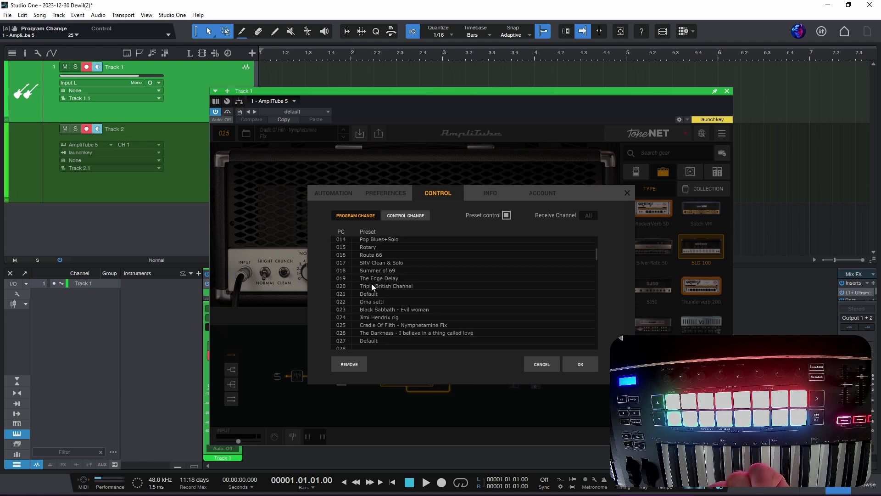
scroll(371, 285, down, 1)
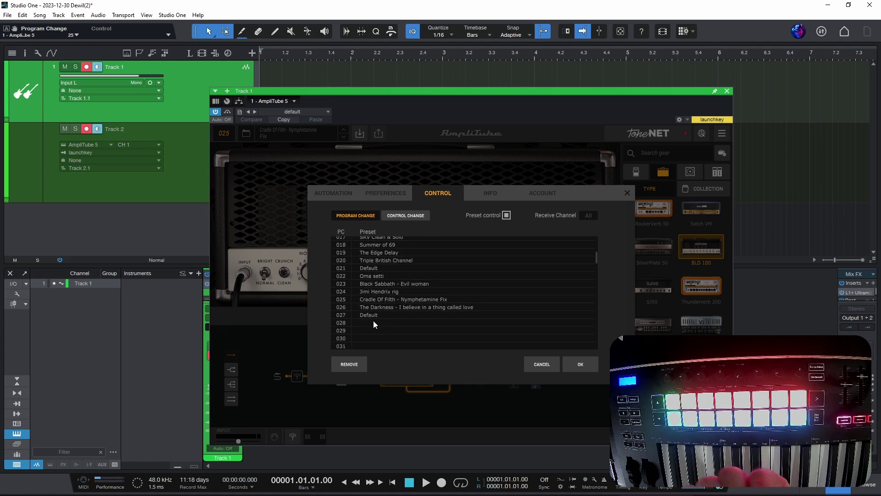
click(378, 323)
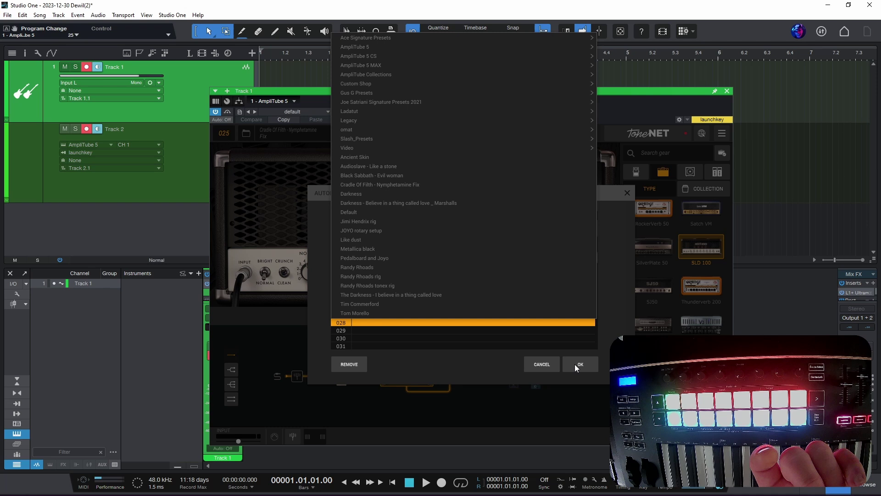
click(550, 364)
click(550, 365)
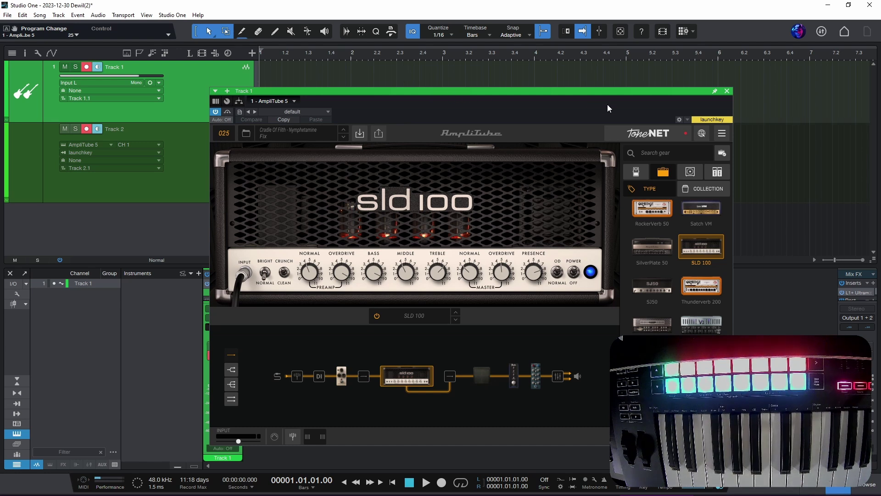
Drag the AmpliTube 5 window right and down, then slightly up-left, uncovering Track 1's strip.
drag(600, 92, 647, 111)
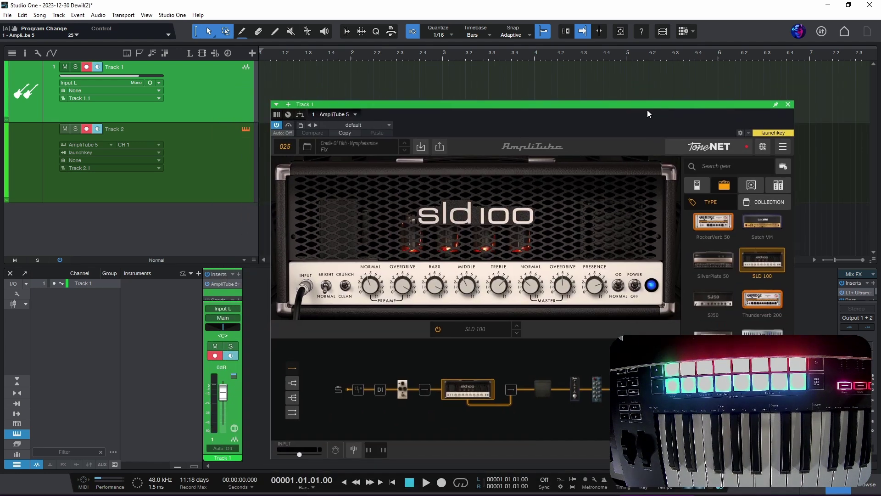
drag(410, 109, 428, 122)
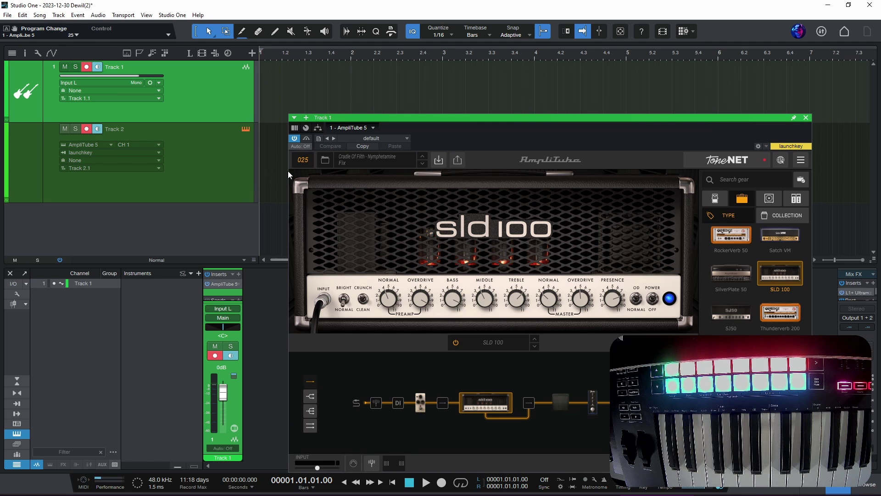
drag(405, 117, 393, 97)
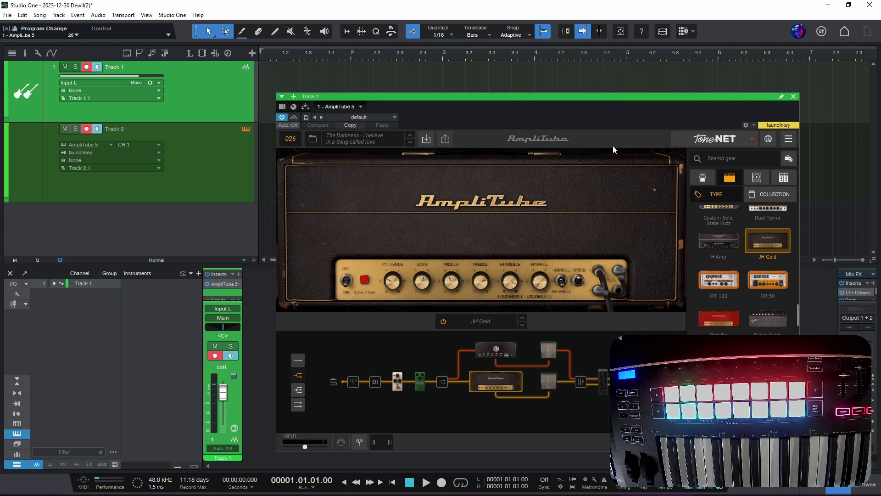
Narrow the track column and reposition the AmpliTube 5 window beside Track 1's channel strip.
mouse_move(573, 97)
mouse_down()
mouse_move(546, 95)
mouse_move(568, 94)
mouse_up()
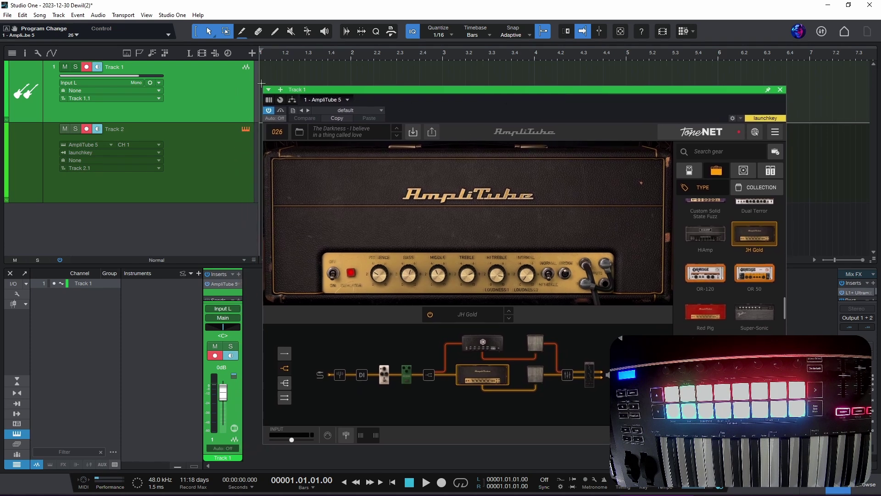
drag(257, 82, 193, 81)
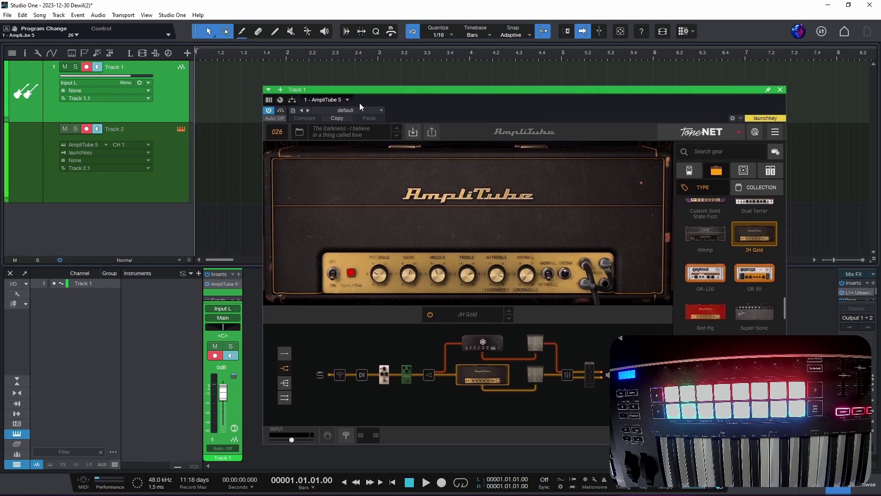
drag(389, 88, 354, 107)
drag(422, 107, 445, 108)
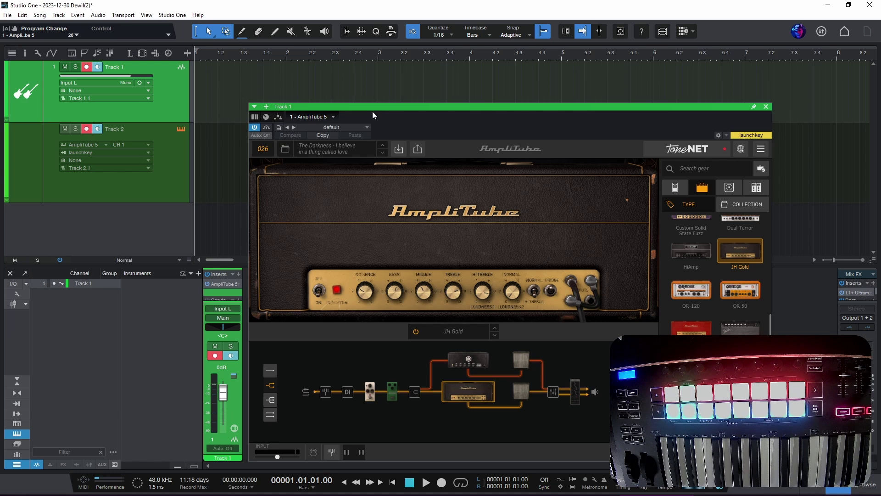
Bring back preset 025 'Cradle Of Filth - Nymphetamine Fix' with a Launchkey program change.
click(264, 149)
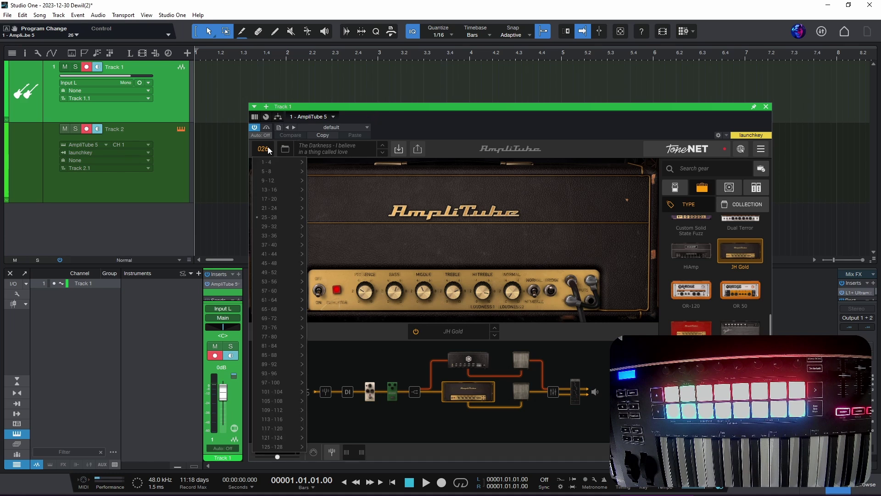
click(387, 118)
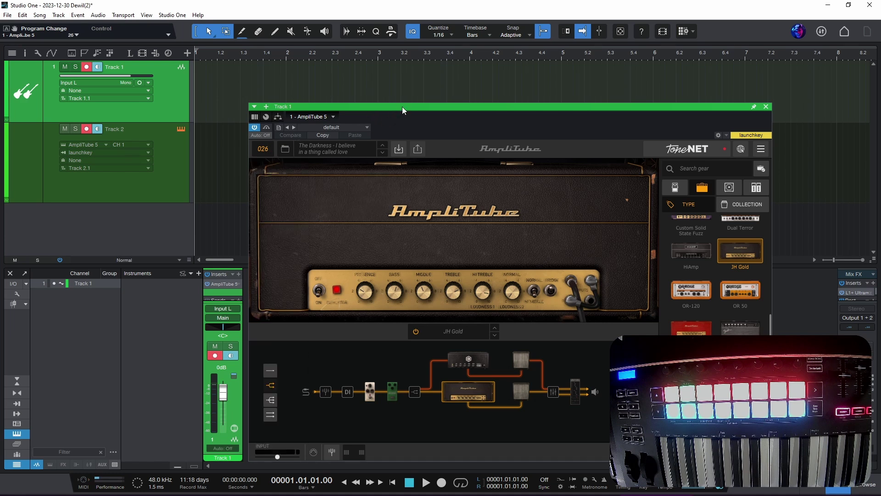
click(266, 148)
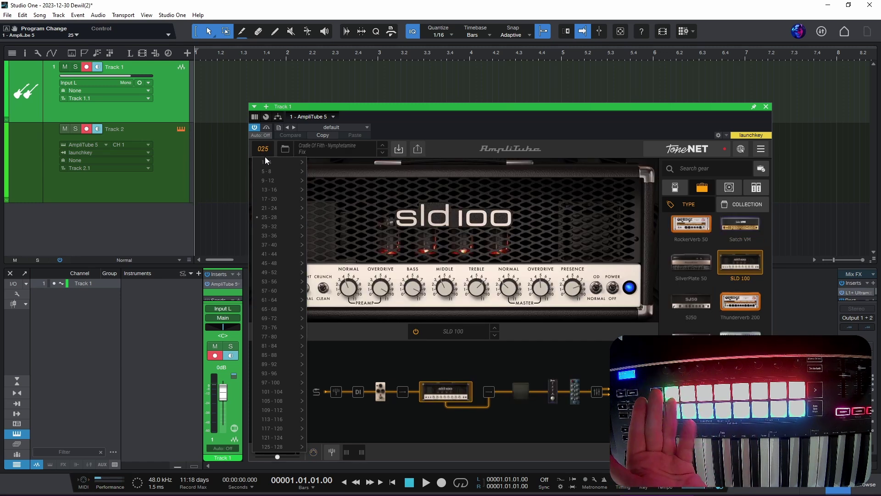
mouse_move(269, 162)
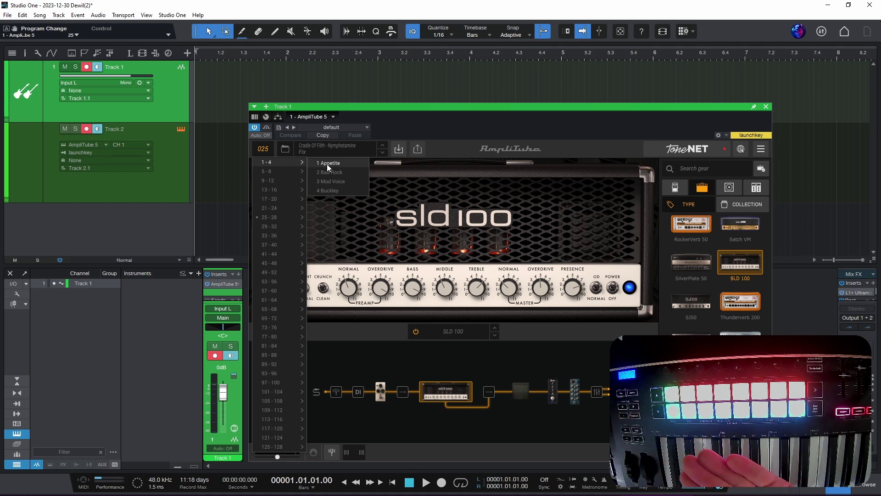
click(760, 149)
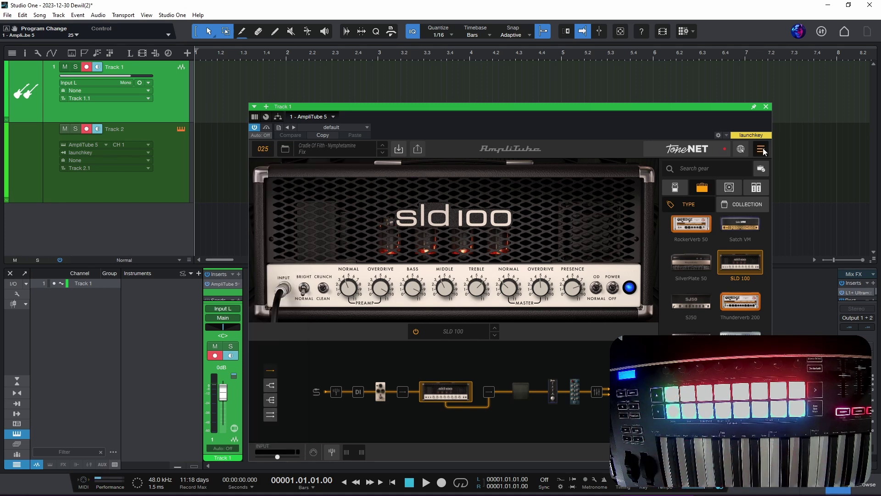
click(485, 208)
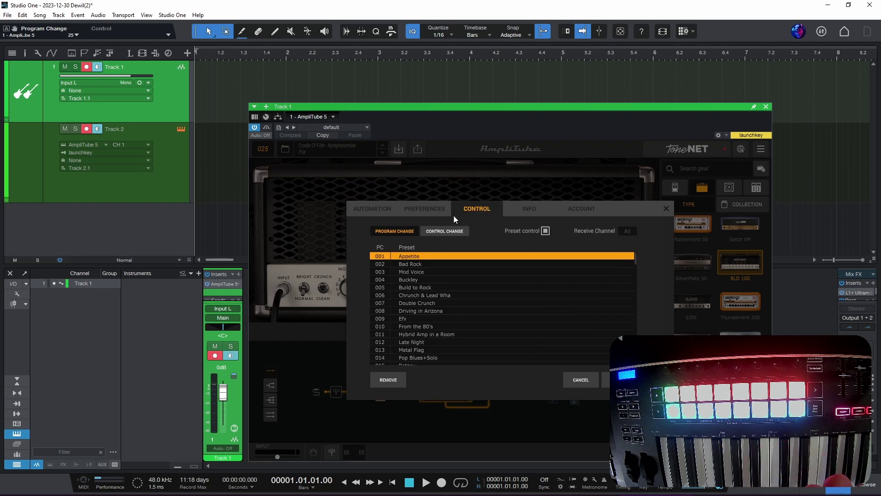
click(427, 255)
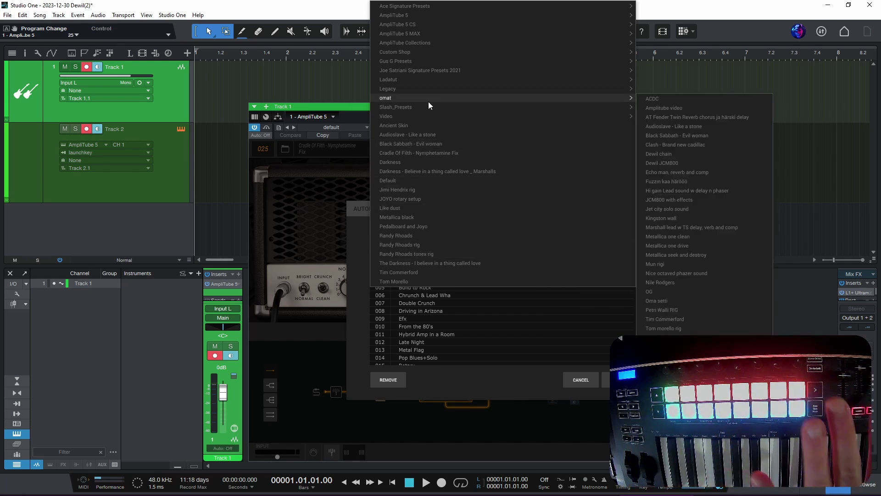
click(594, 382)
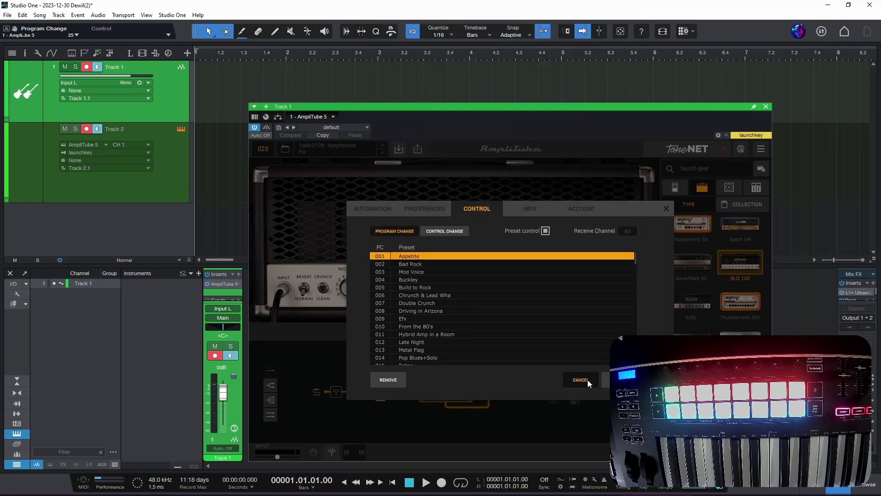
click(587, 379)
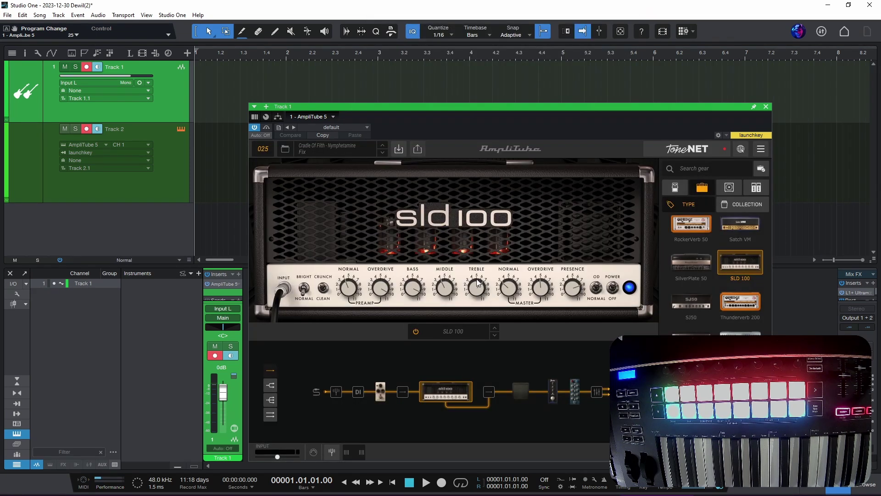